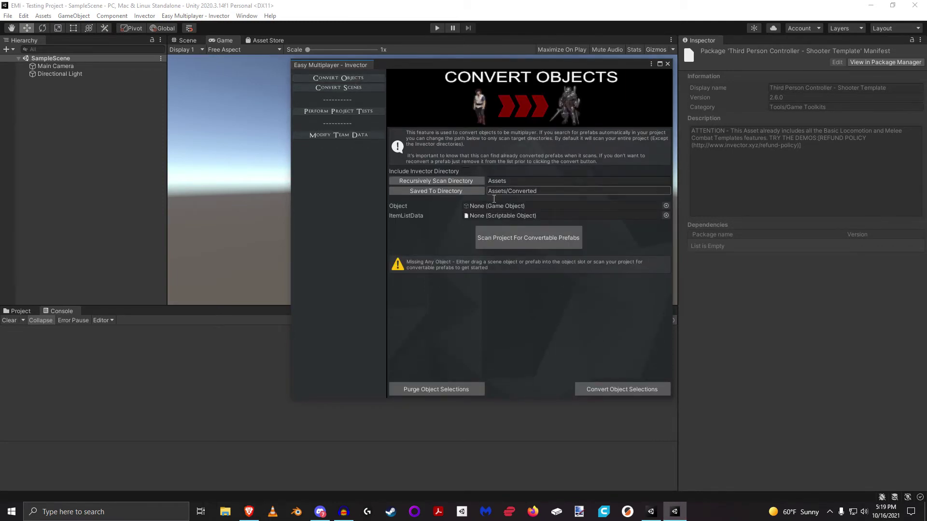
Open Assets/CBGames in the Project window and move the Easy Multiplayer window aside.
left_click(28, 312)
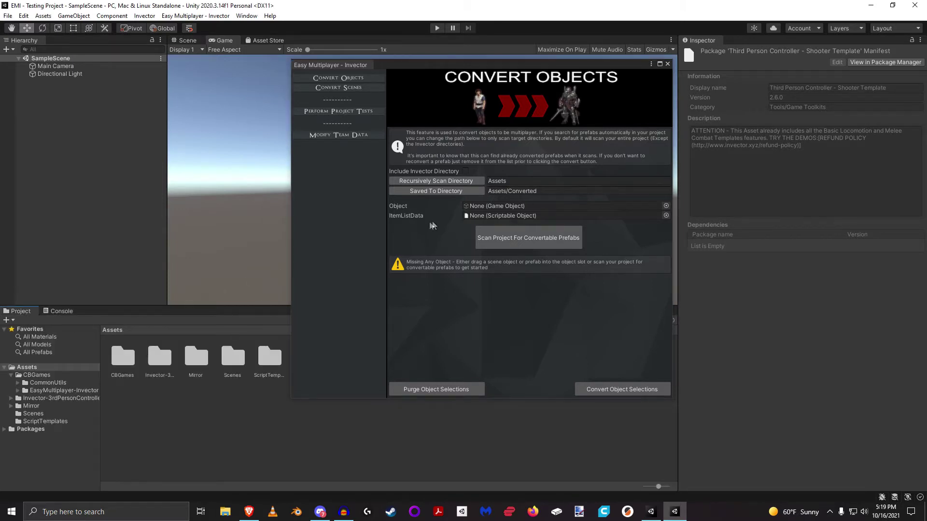
left_click(10, 376)
left_click(36, 375)
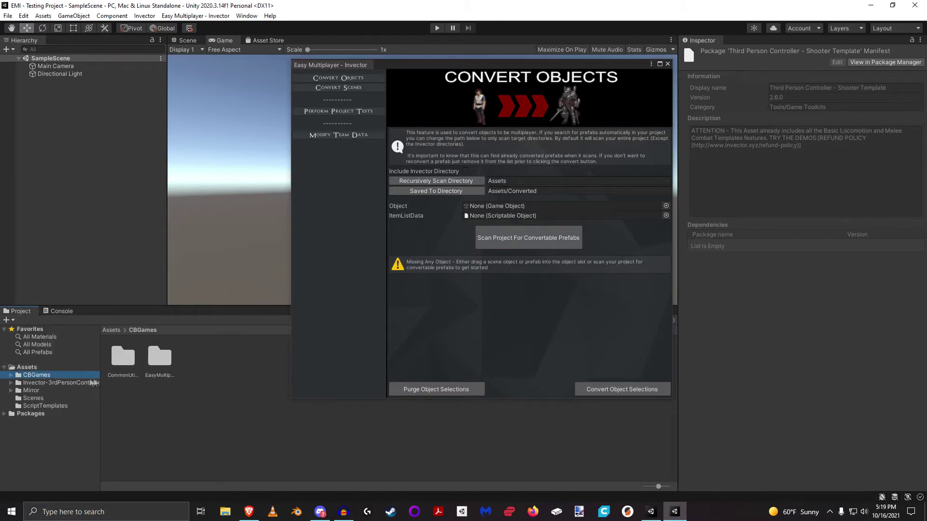
left_click(124, 367)
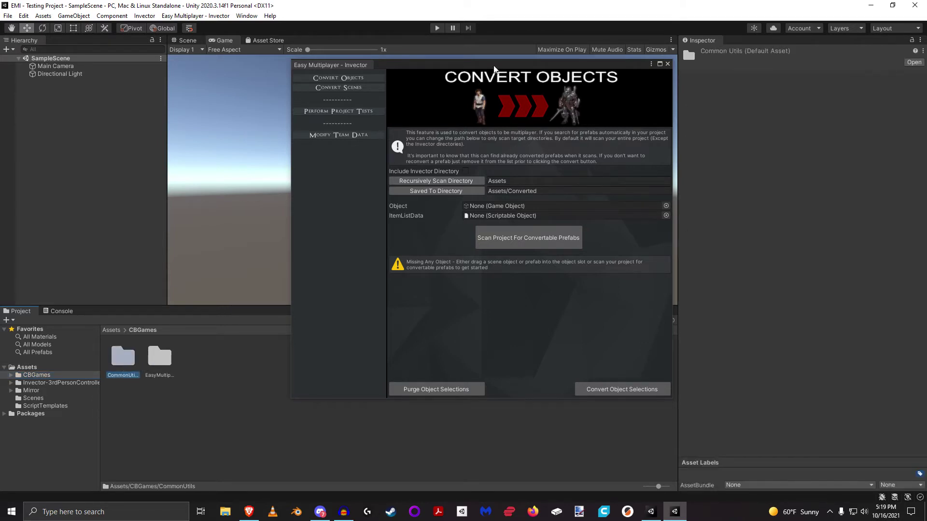
left_click_drag(493, 65, 537, 51)
left_click(152, 360)
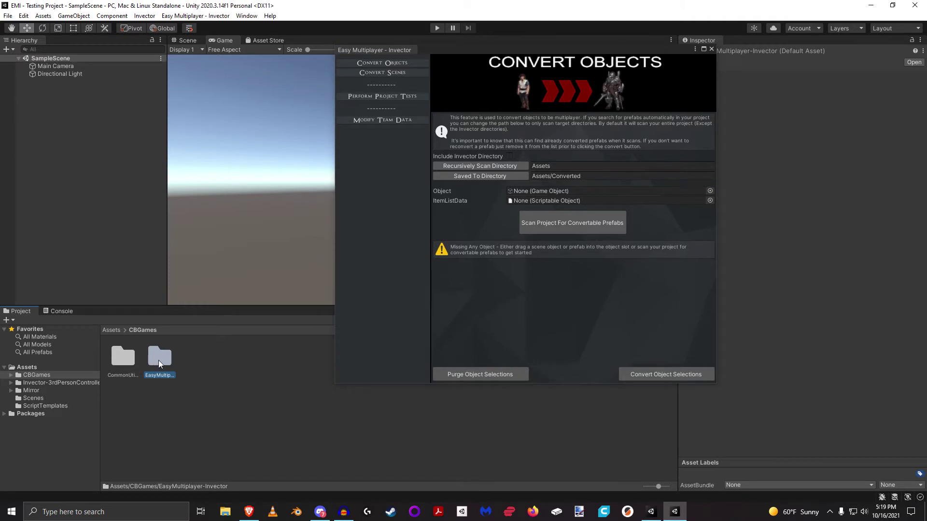
Open the EasyMultiplayer-Invector folder, then its Shooter subfolder.
double_click(159, 360)
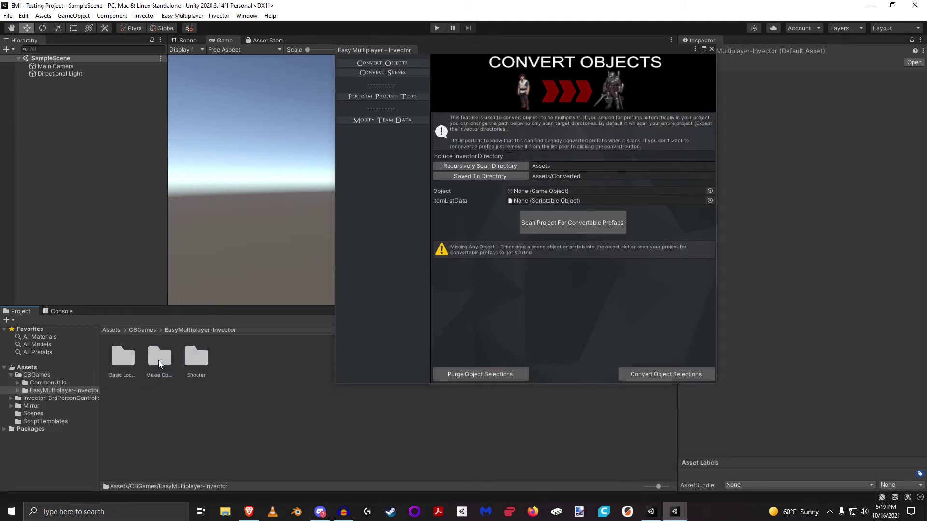
left_click(125, 363)
left_click(196, 357)
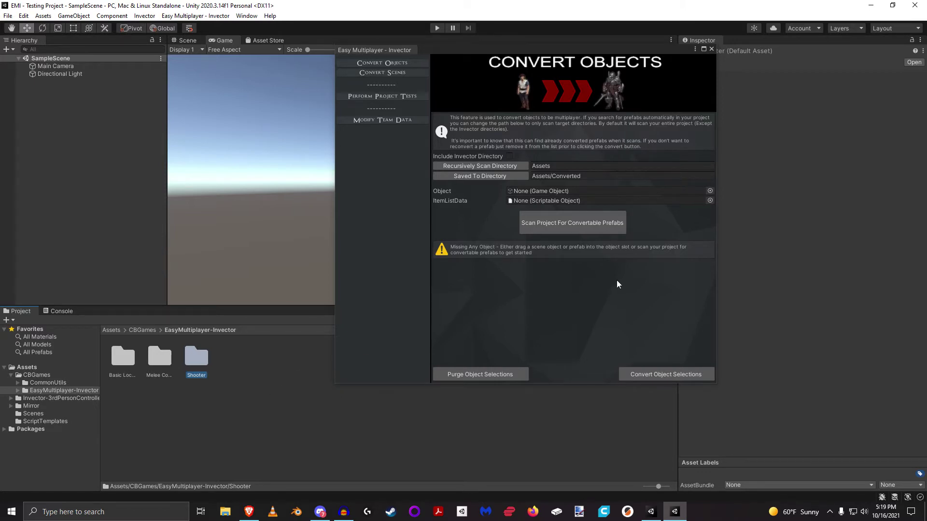
double_click(195, 356)
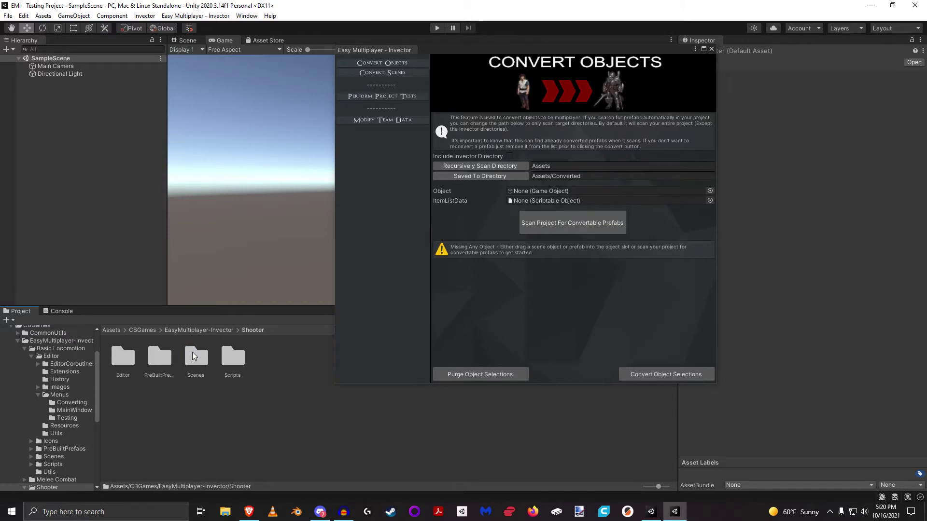
Open Shooter's PreBuiltPrefabs folder, then the ShooterMelee subfolder.
left_click(169, 358)
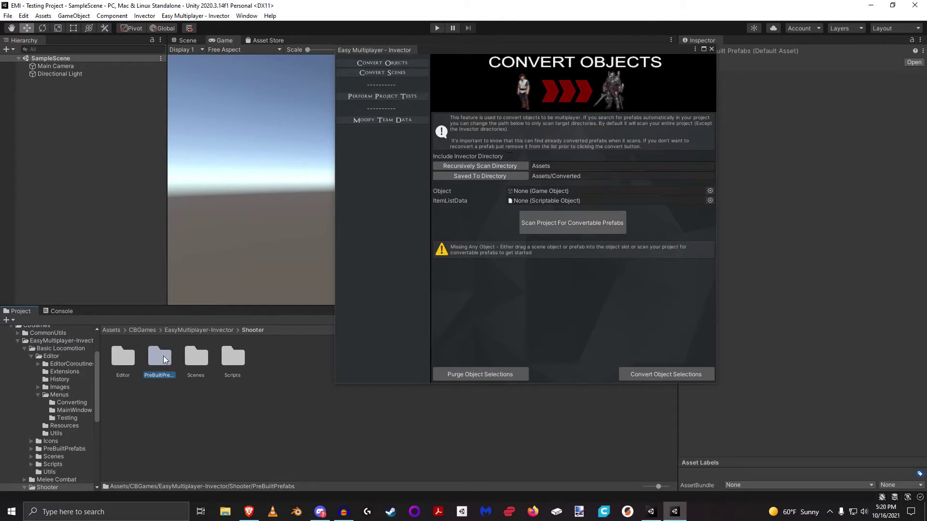
double_click(165, 359)
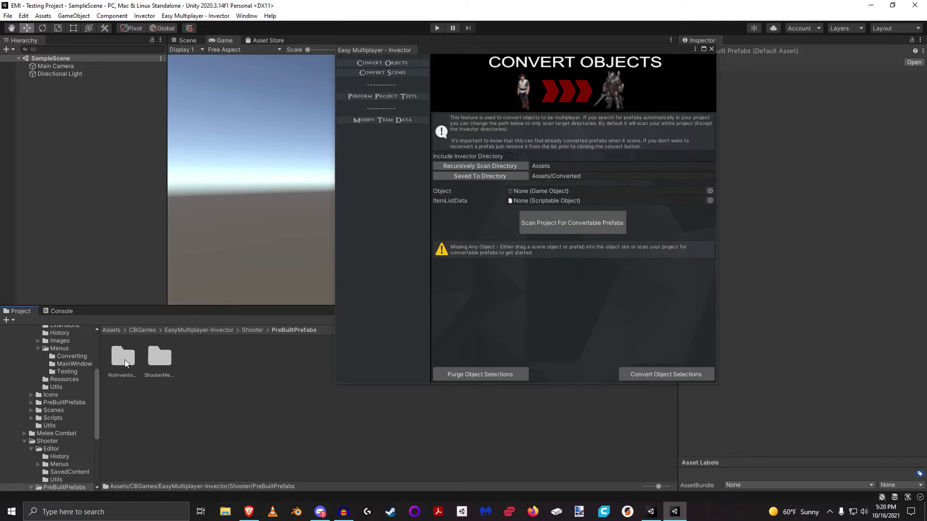
left_click(163, 359)
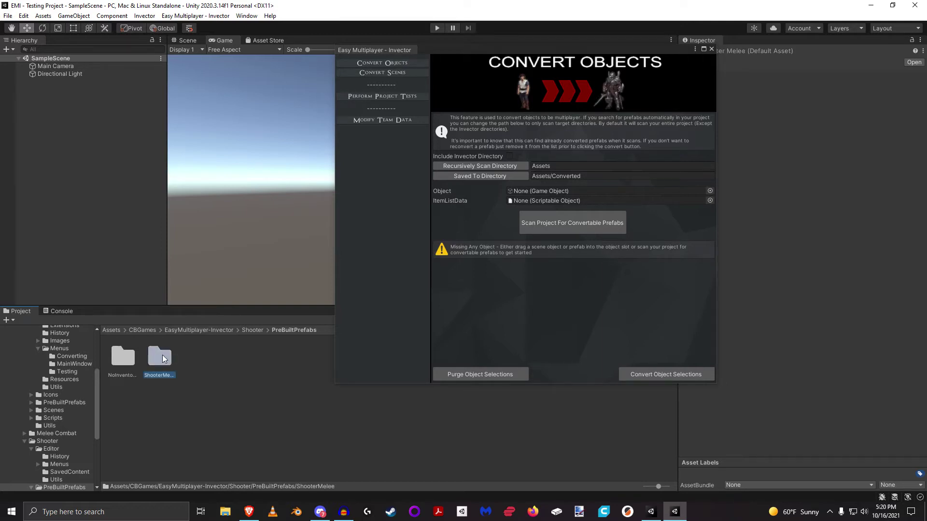
double_click(159, 357)
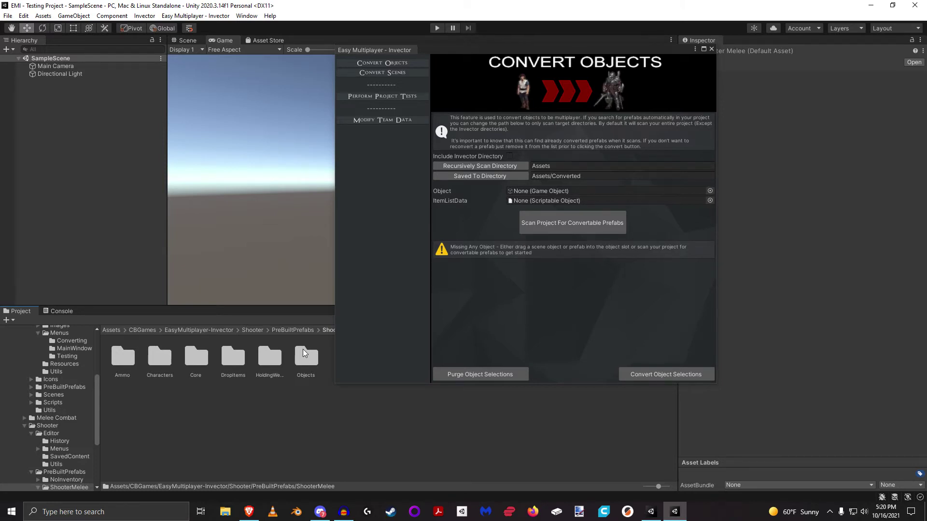
Open the Characters folder and edit the MP_vShooterMelee_ItemListData item list.
double_click(161, 356)
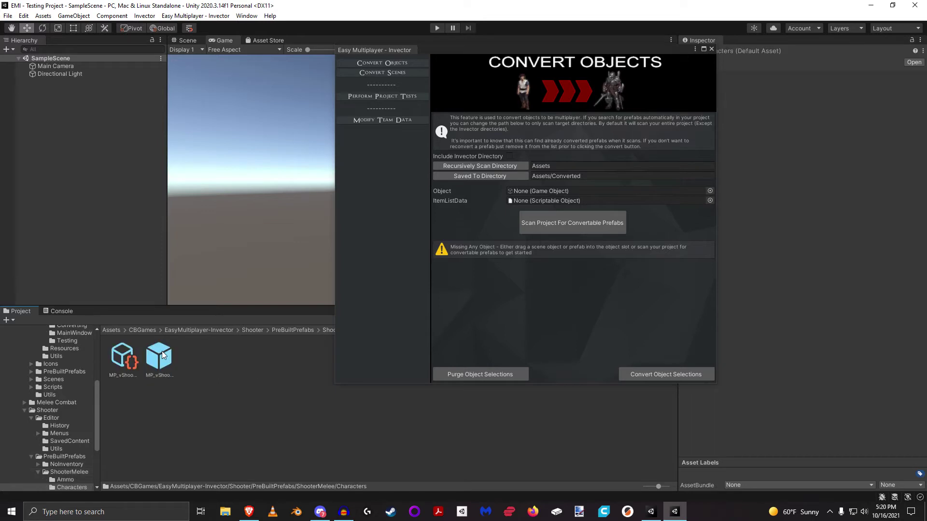
left_click(126, 363)
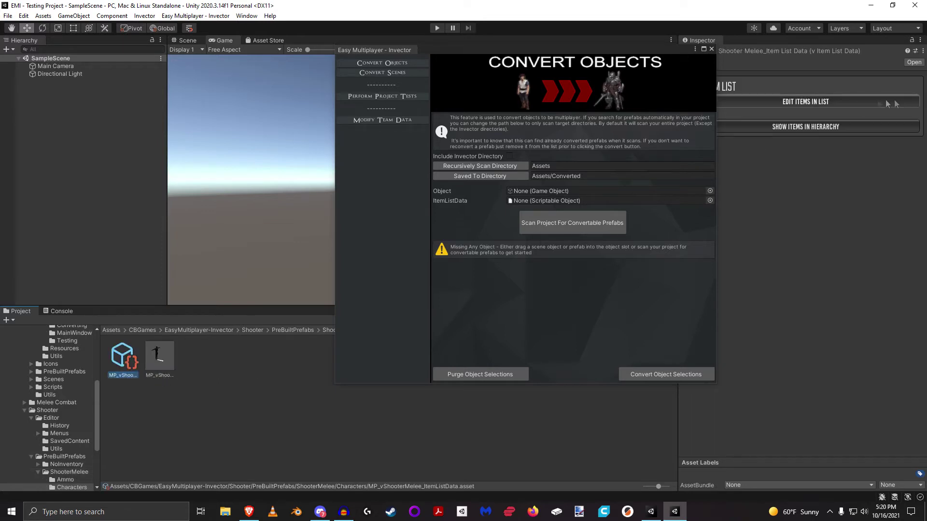
left_click(842, 107)
Review the Axe and Handgun entries in the ItemList Editor, then close it.
left_click(96, 192)
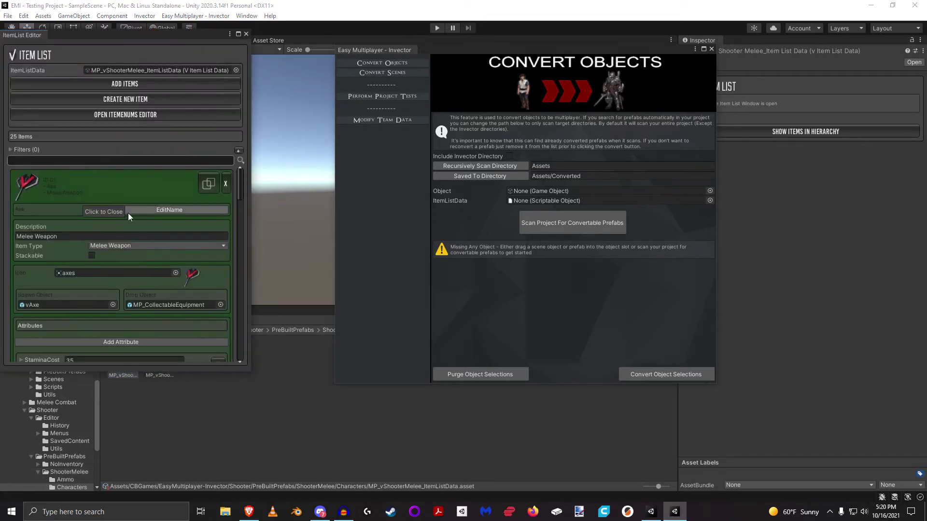
left_click(129, 183)
left_click(120, 303)
left_click(137, 300)
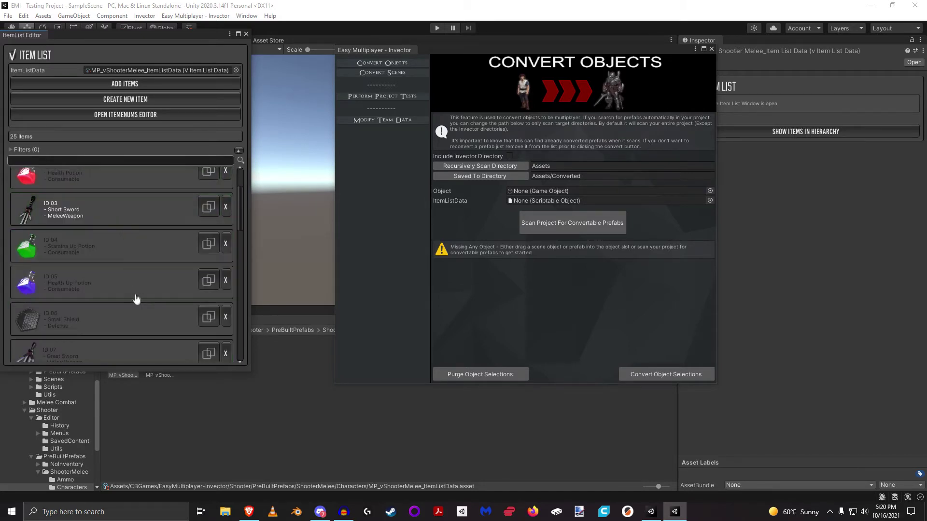
scroll(120, 293, "down", 5)
left_click(119, 293)
scroll(120, 290, "down", 3)
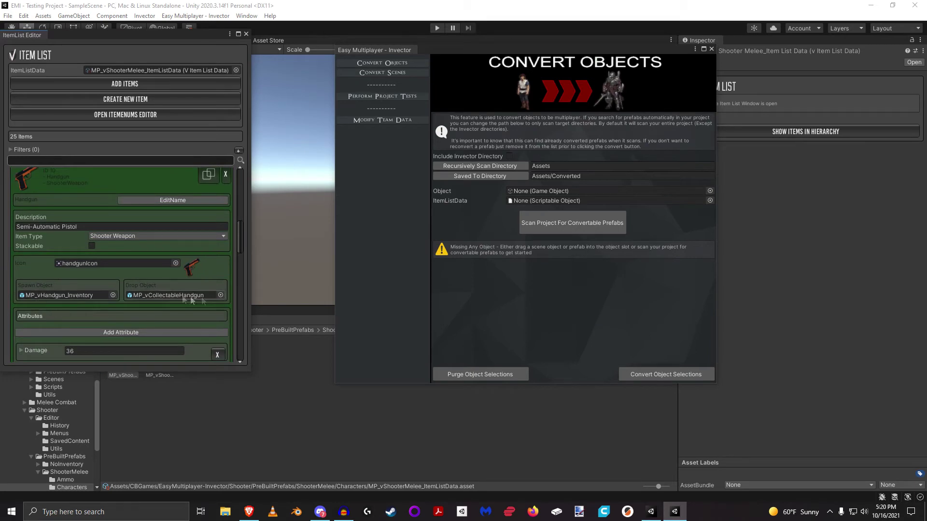
left_click(246, 34)
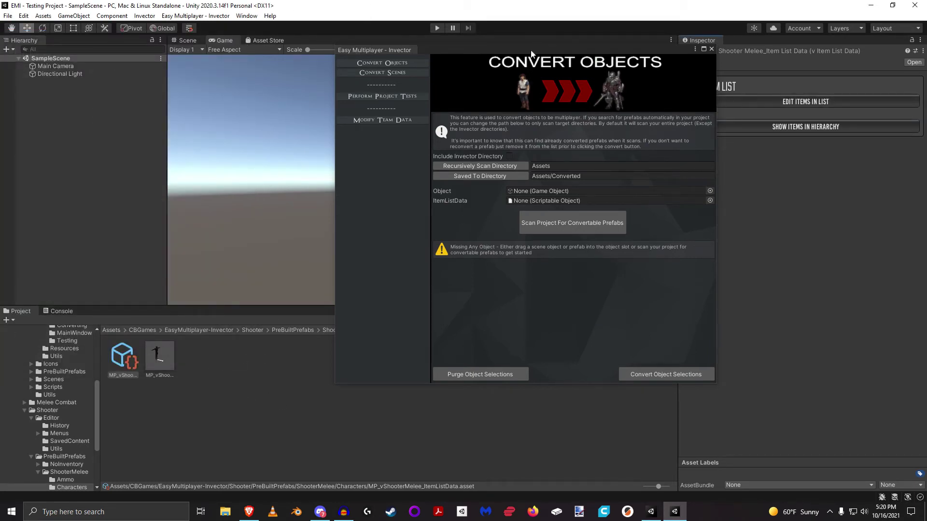
left_click_drag(531, 50, 638, 8)
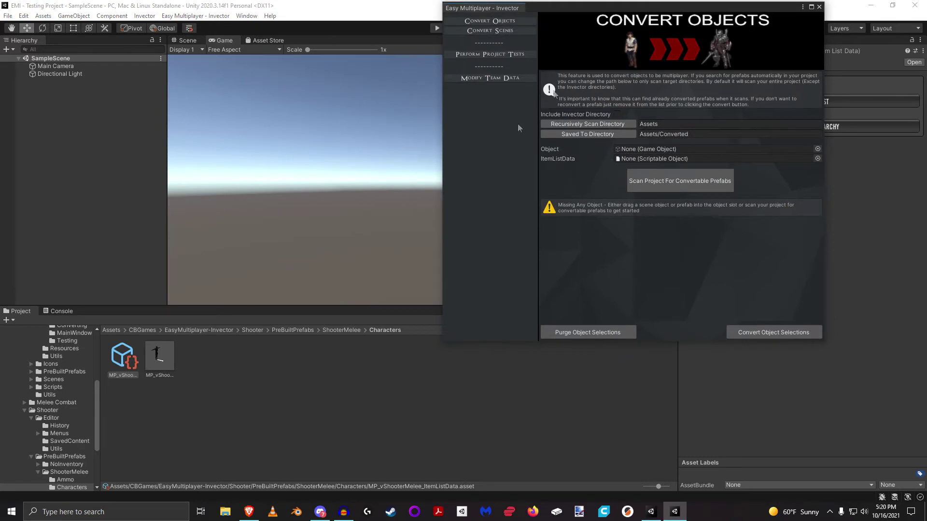
Return to Shooter/Scenes and select the MAIN_Shooter_NoInventory and MAIN_ShooterMelee scenes.
left_click(248, 330)
double_click(203, 363)
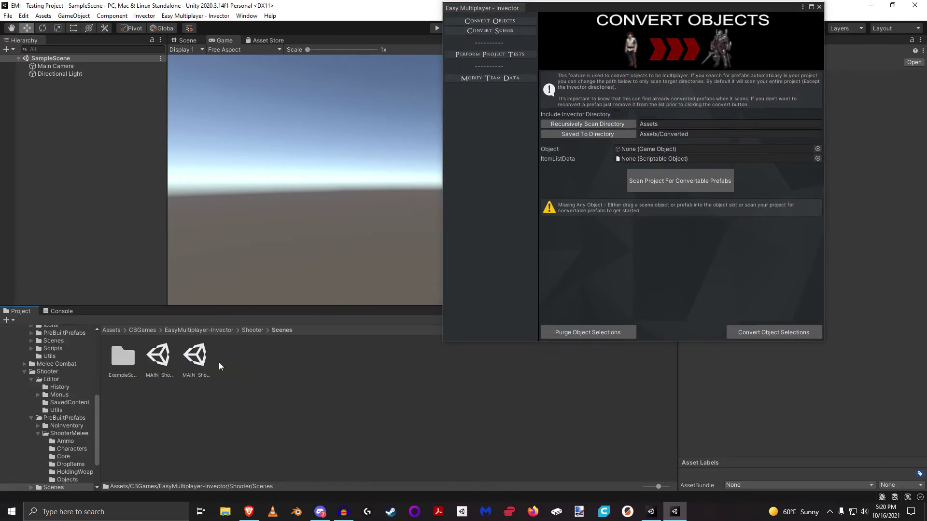
left_click(216, 331)
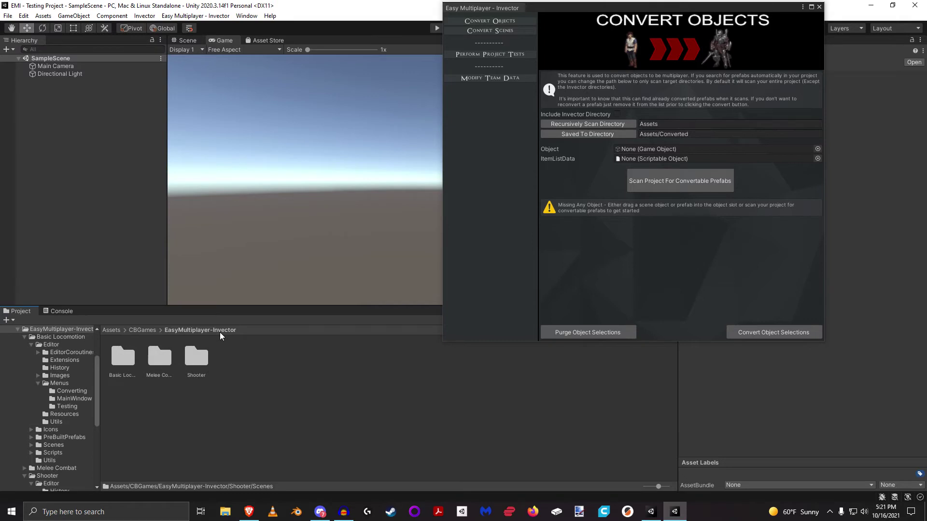
double_click(196, 358)
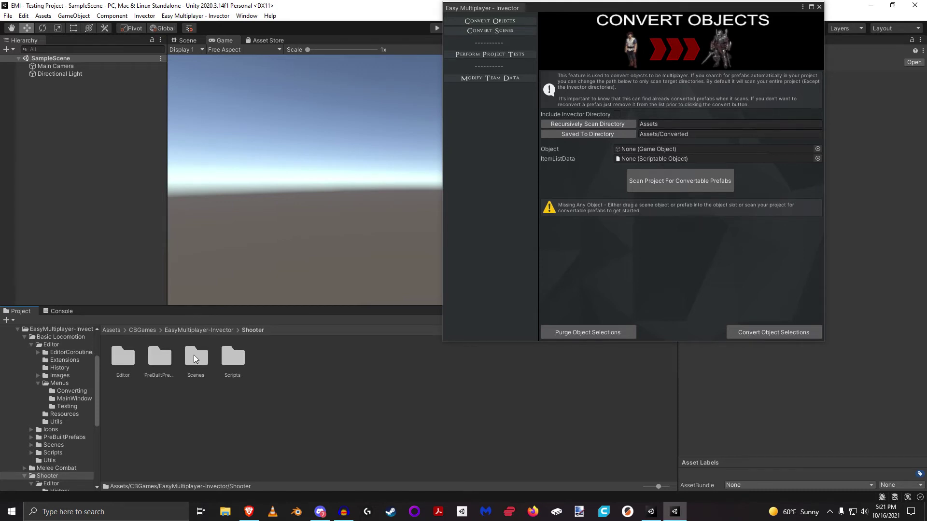
double_click(195, 357)
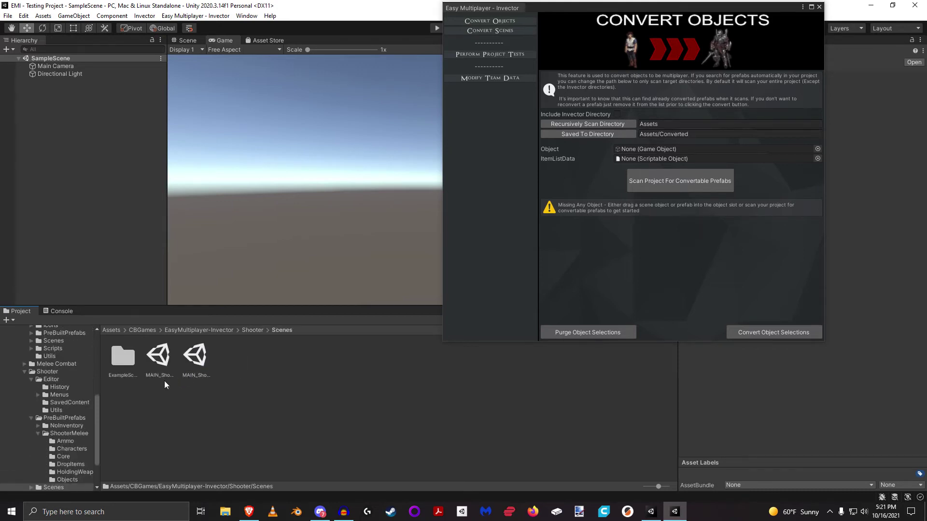
left_click(158, 357)
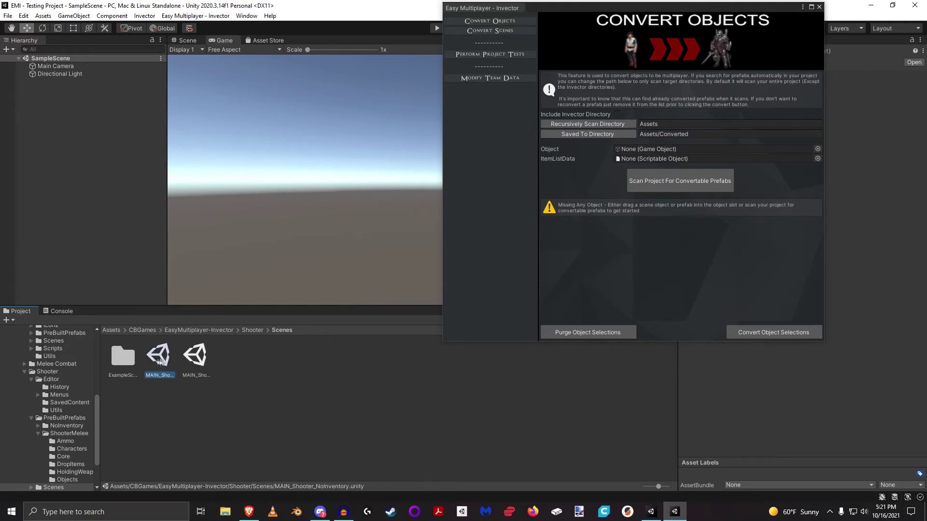
left_click(188, 356)
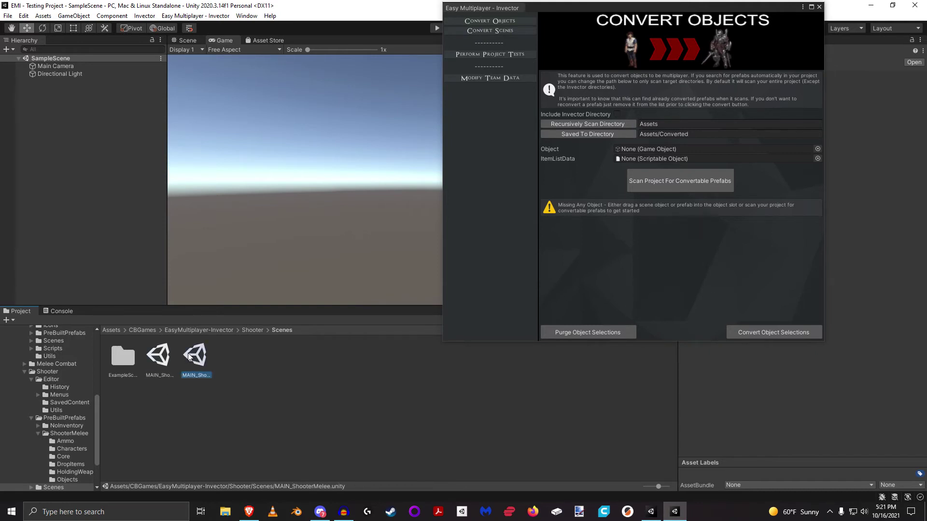
Look over the ExampleScenes folder, then open File > Build Settings.
double_click(125, 356)
left_click(152, 358)
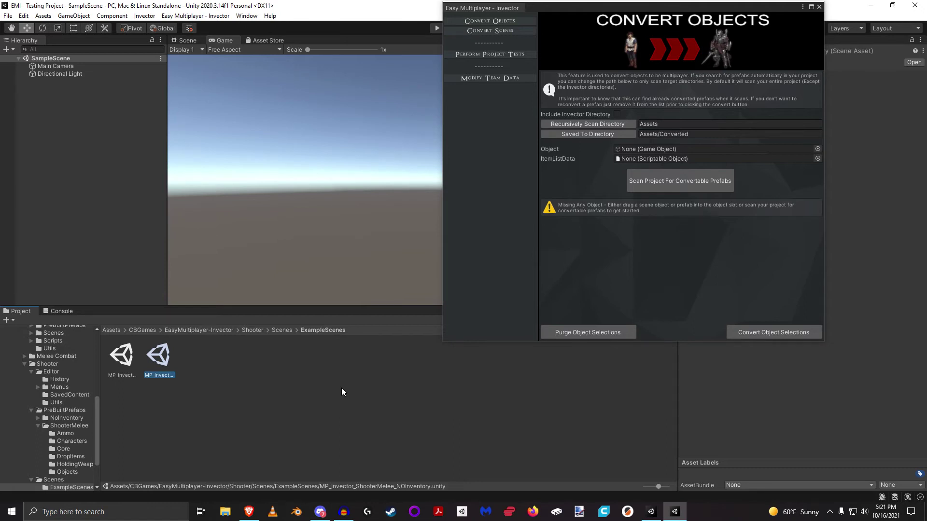
left_click(282, 330)
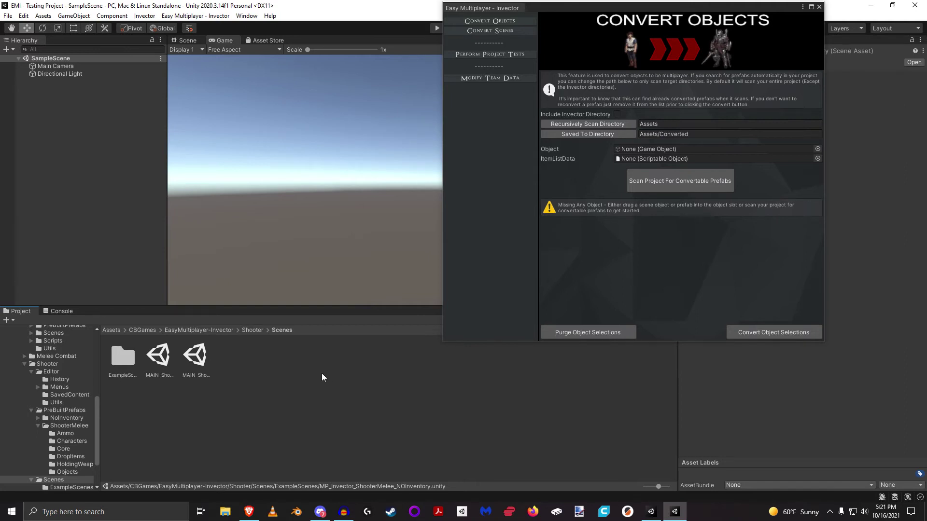
left_click(7, 16)
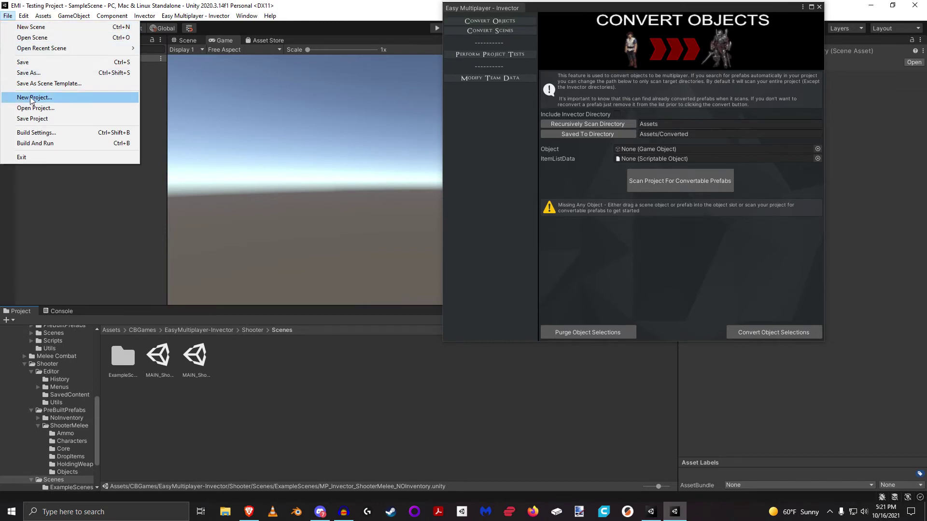
left_click(43, 133)
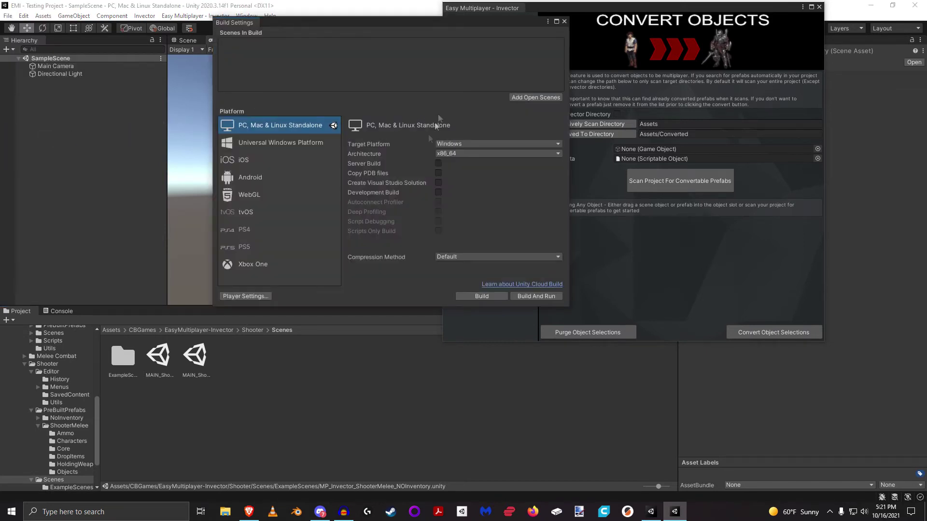
Load MAIN_ShooterMelee into the Hierarchy alongside SampleScene and bring up SampleScene's options.
left_click(196, 358)
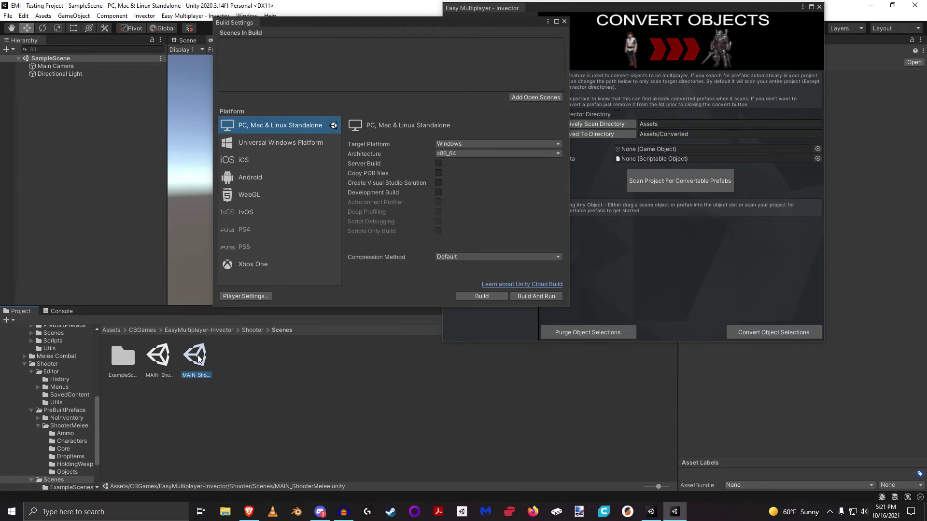
left_click_drag(198, 358, 68, 115)
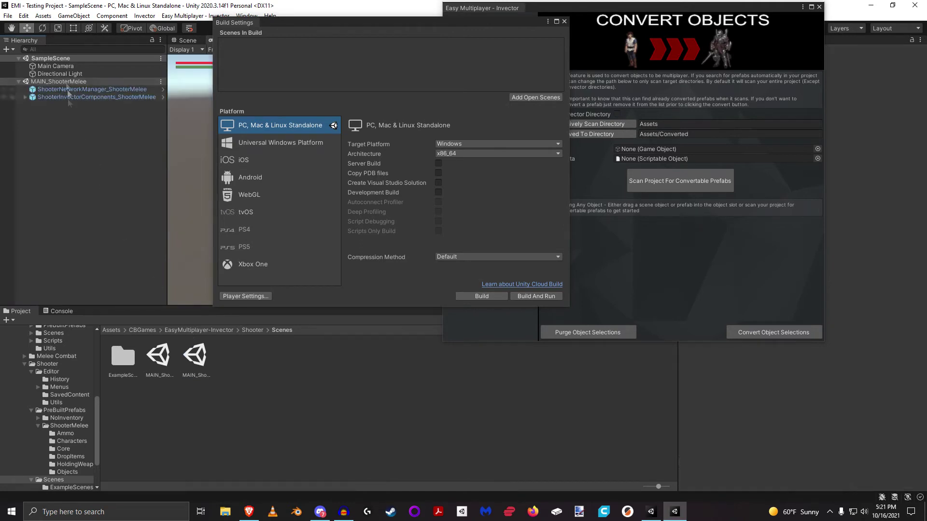
right_click(57, 59)
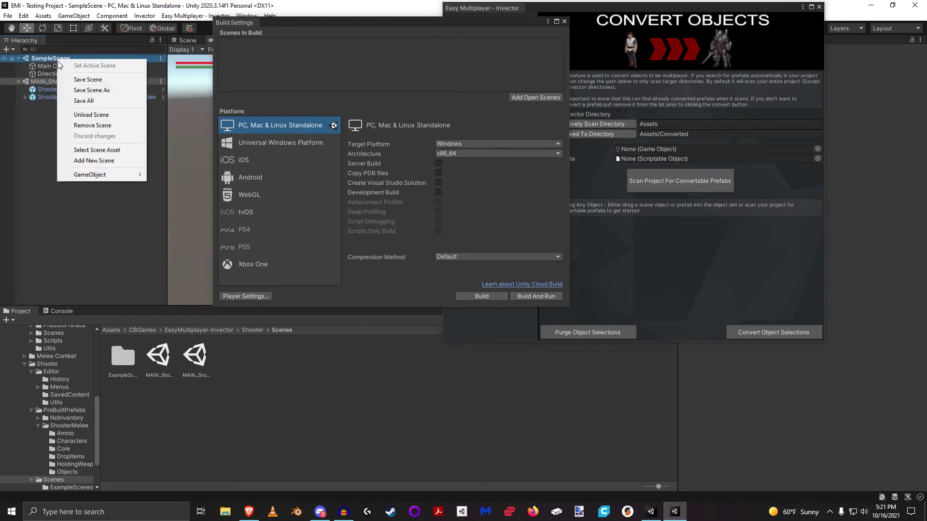
Remove SampleScene and load MP_Invector_ShooterMelee from ExampleScenes alongside the main scene.
left_click(98, 125)
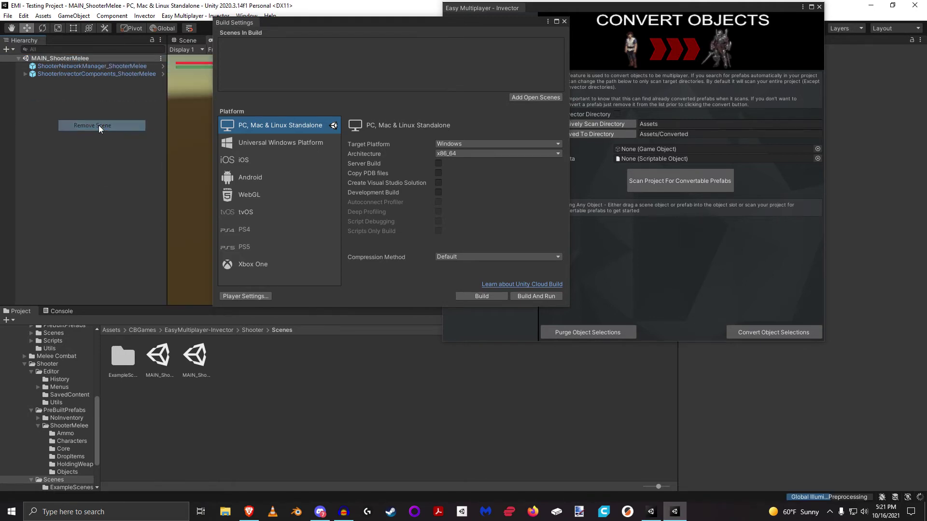
double_click(129, 361)
left_click(129, 362)
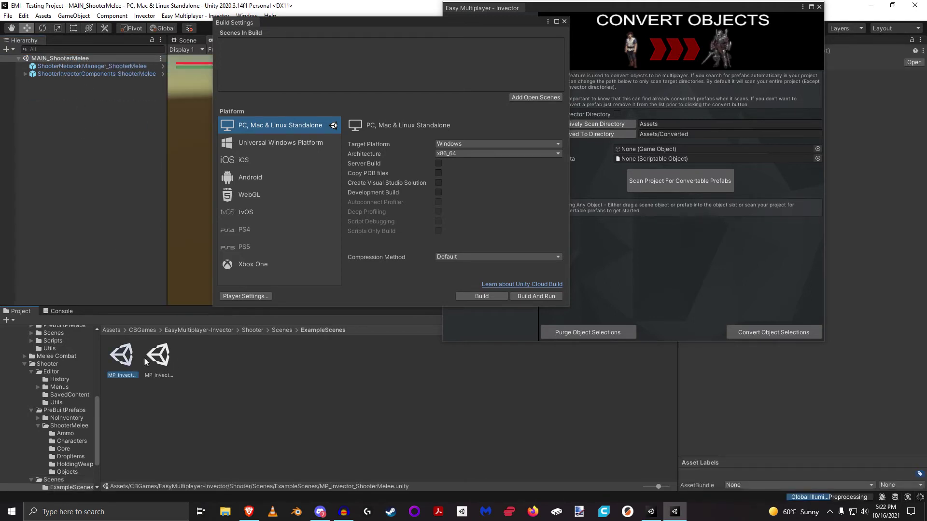
left_click(84, 150)
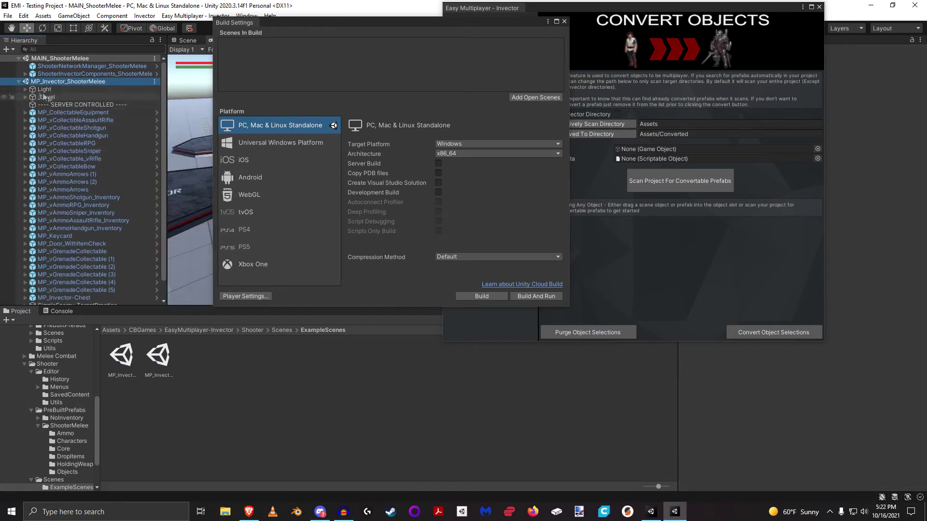
Close the Easy Multiplayer window, park Build Settings lower right, and select ShooterInvectorComponents_ShooterMelee.
left_click_drag(234, 23, 375, 114)
left_click(818, 7)
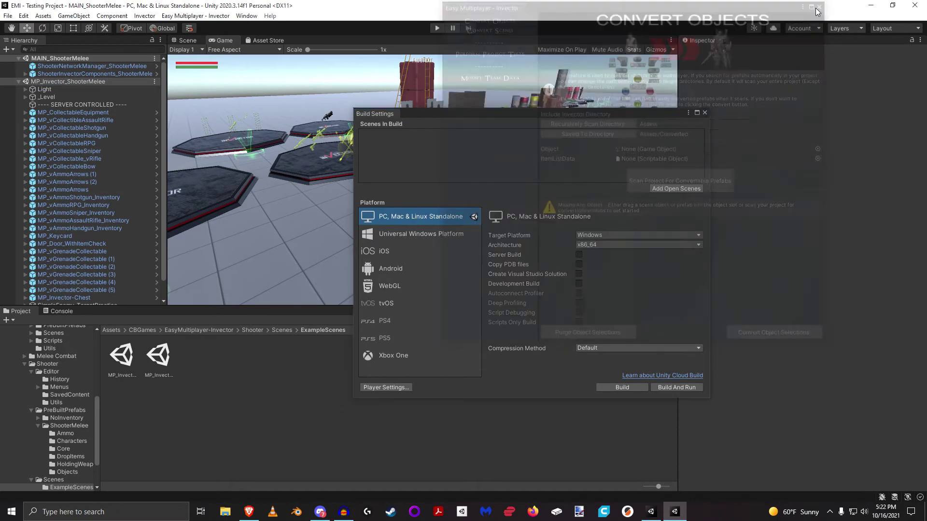
left_click_drag(482, 114, 637, 171)
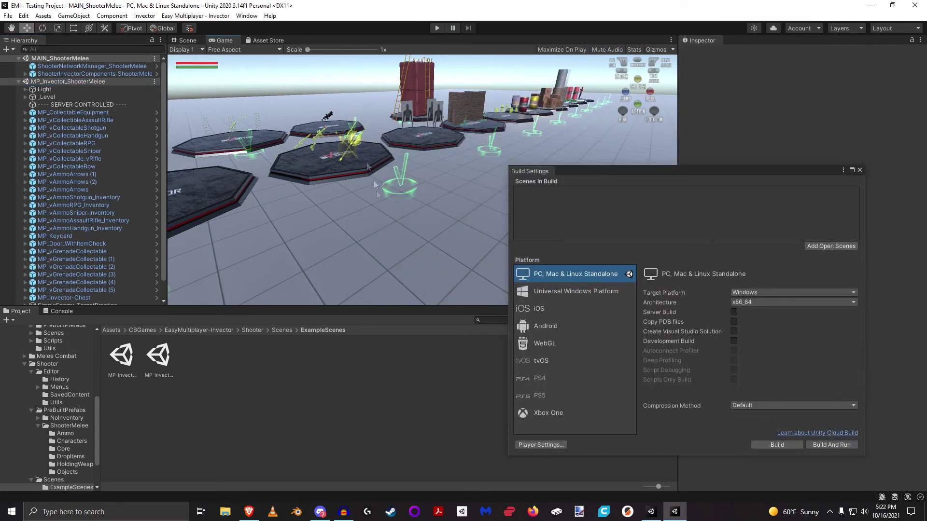
left_click(187, 40)
right_click_drag(332, 228, 251, 104)
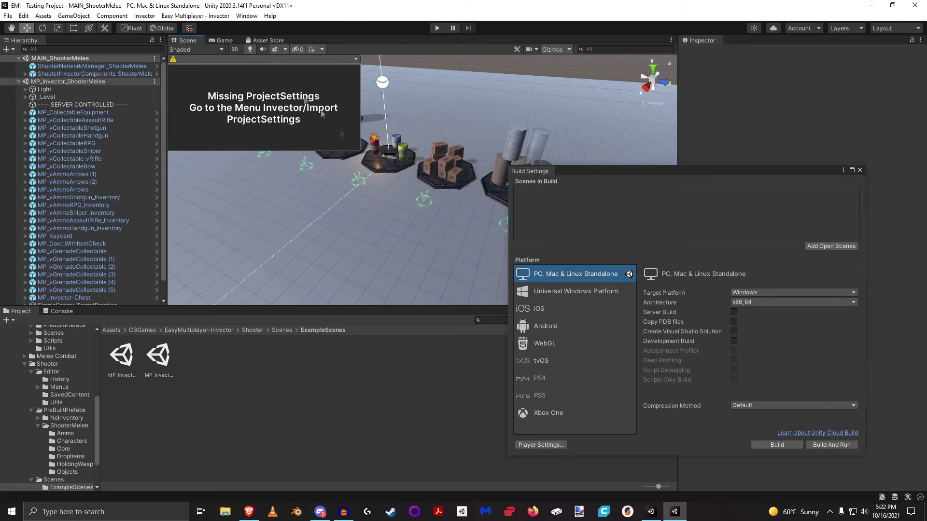
left_click(242, 105)
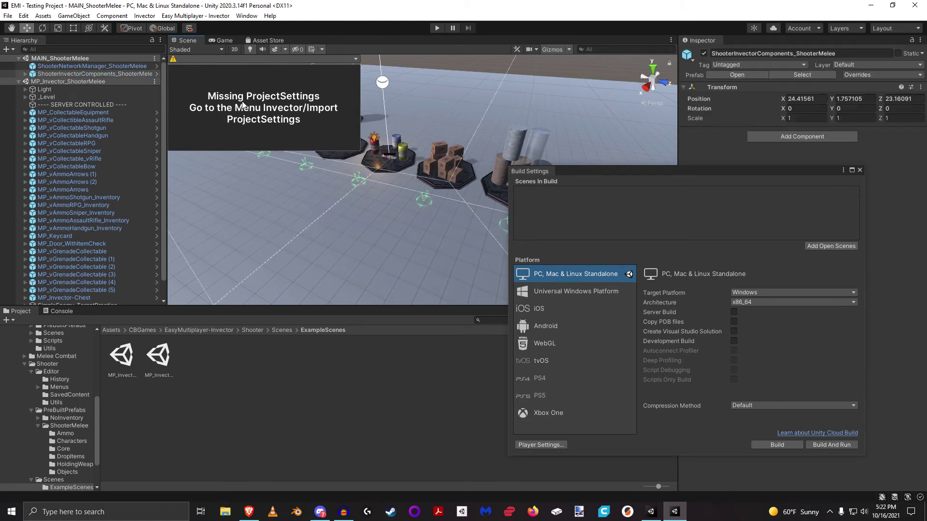
Import the Invector ProjectSettings package, accepting the overwrite of current project settings.
left_click(144, 15)
left_click(176, 118)
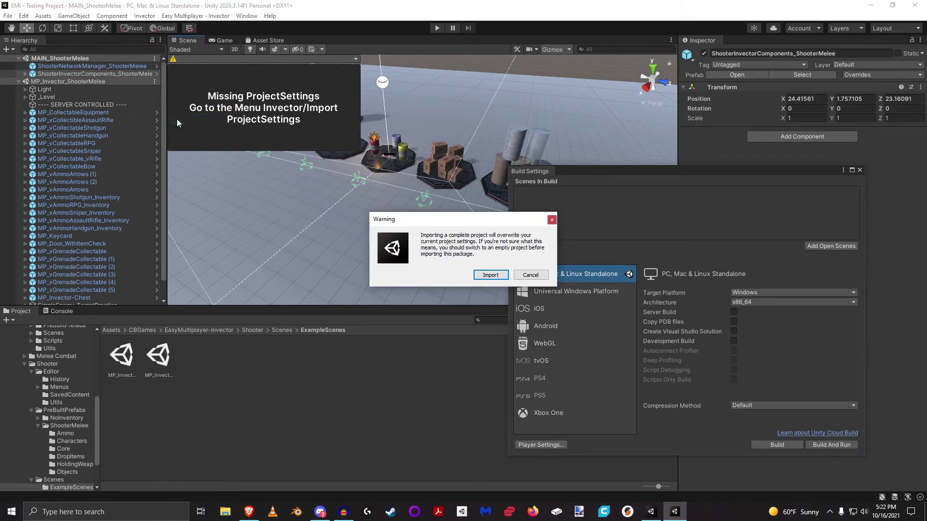
left_click(490, 273)
left_click(600, 375)
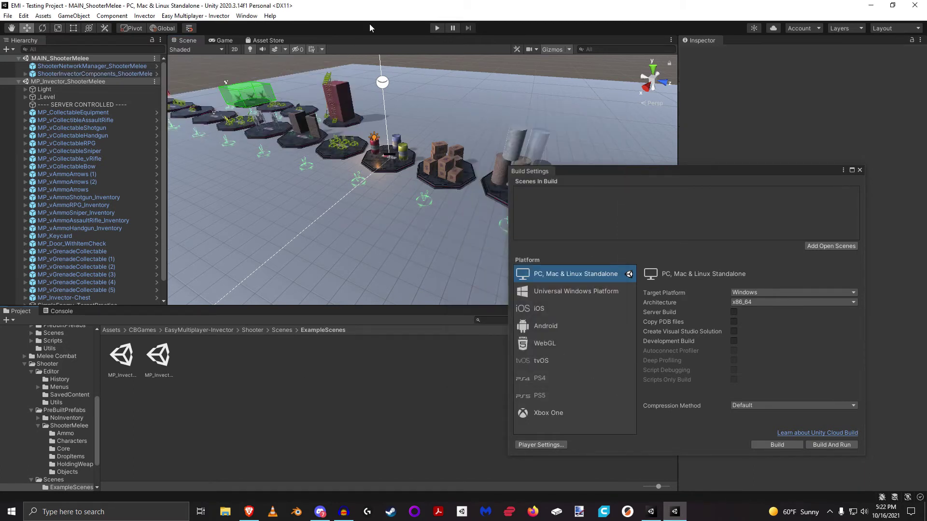
left_click_drag(213, 193, 314, 230, "alt")
left_click(19, 81)
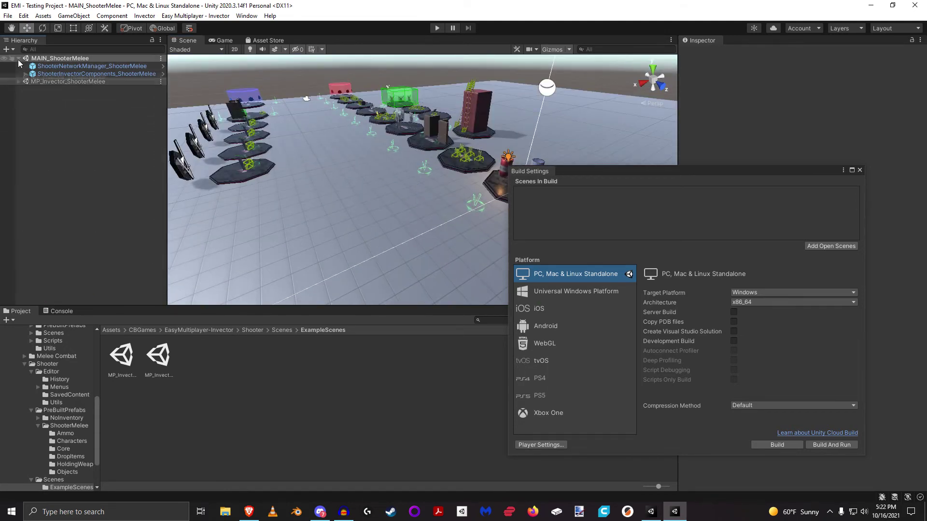
Select ShooterNetworkManager_ShooterMelee under MAIN_ShooterMelee and move Build Settings off the Inspector.
left_click(19, 58)
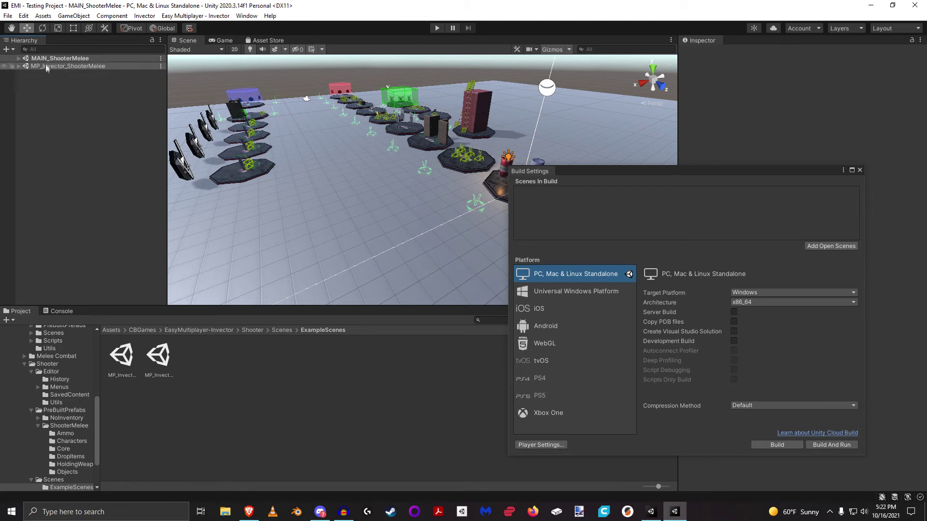
left_click(19, 58)
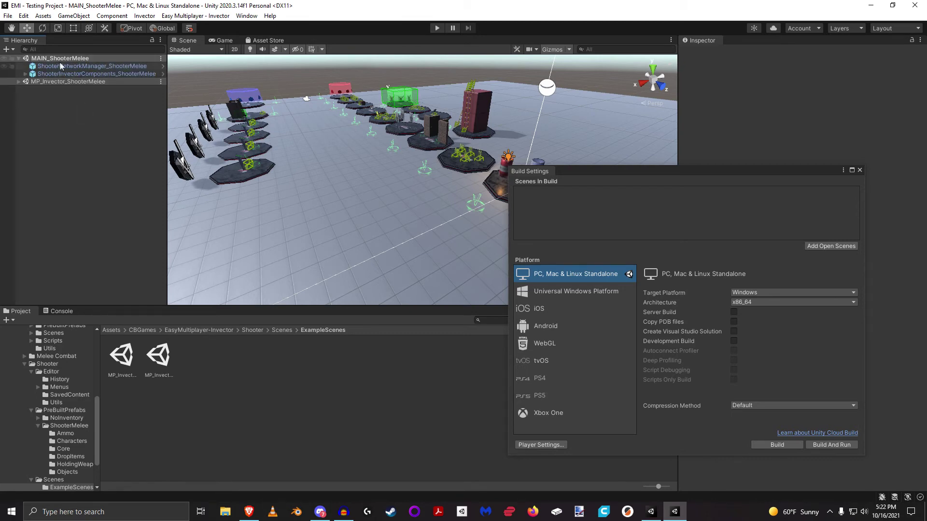
left_click(64, 67)
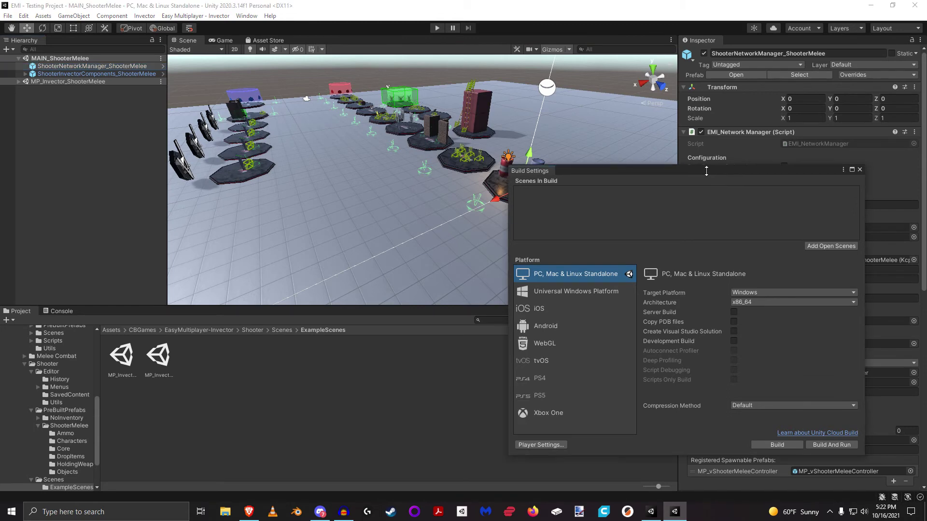
left_click_drag(705, 170, 437, 73)
Fold the Transform, EMI_Network Manager, Kcp Transport, Debug Console and Scene Interest Management components; add open scenes.
left_click(683, 131)
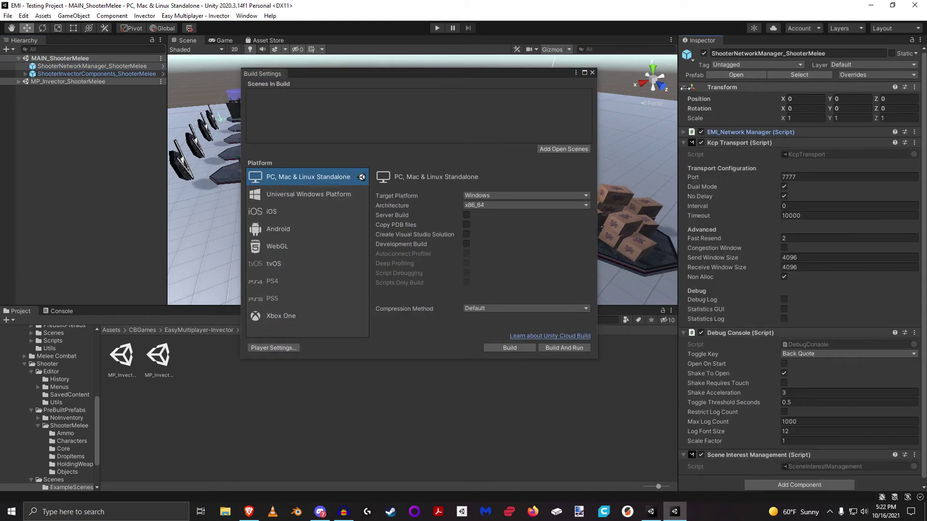
left_click(684, 87)
left_click(683, 108)
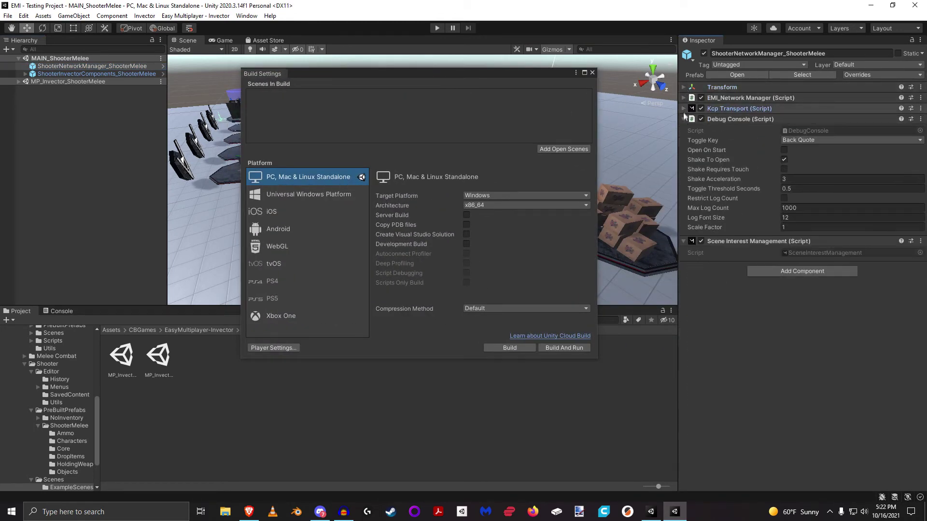
left_click(682, 120)
left_click(682, 130)
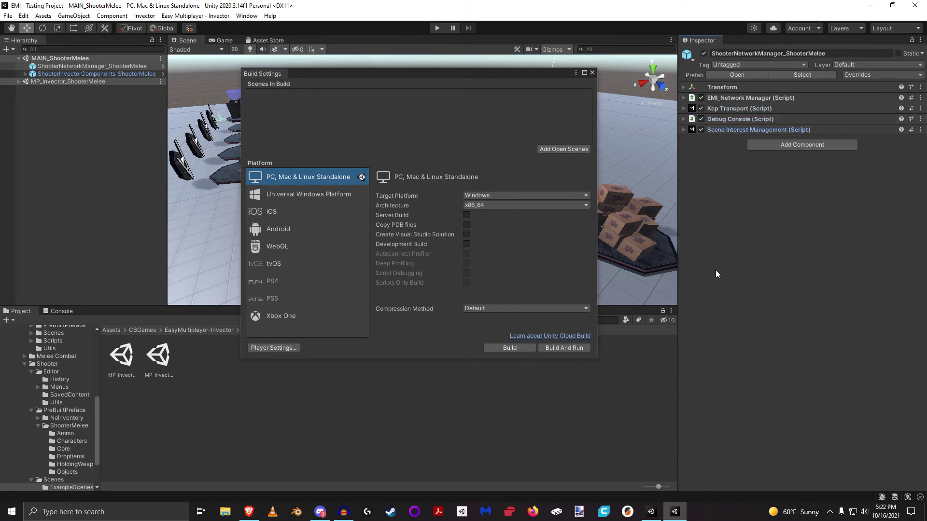
left_click(563, 149)
Check both build entries, confirming MAIN_ShooterMelee sits at index 0 above MP_Invector_ShooterMelee.
left_click(365, 92)
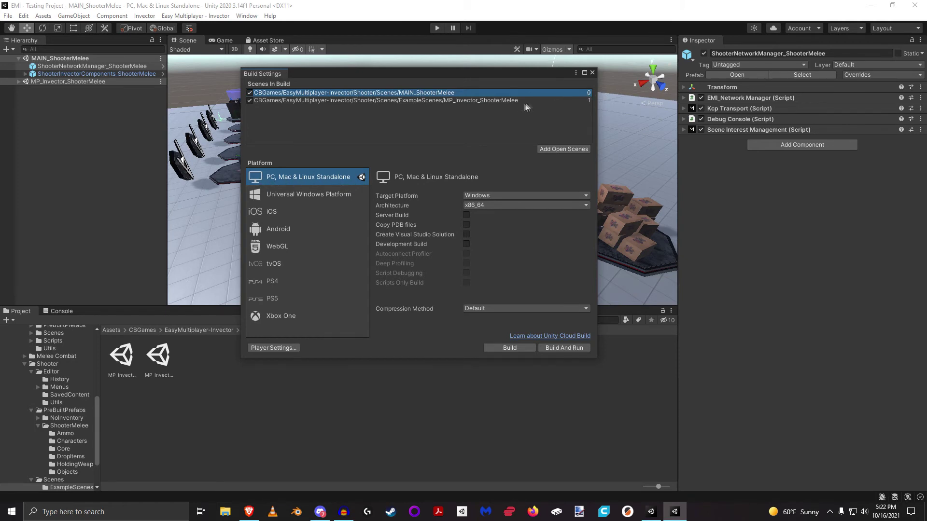
left_click(502, 101)
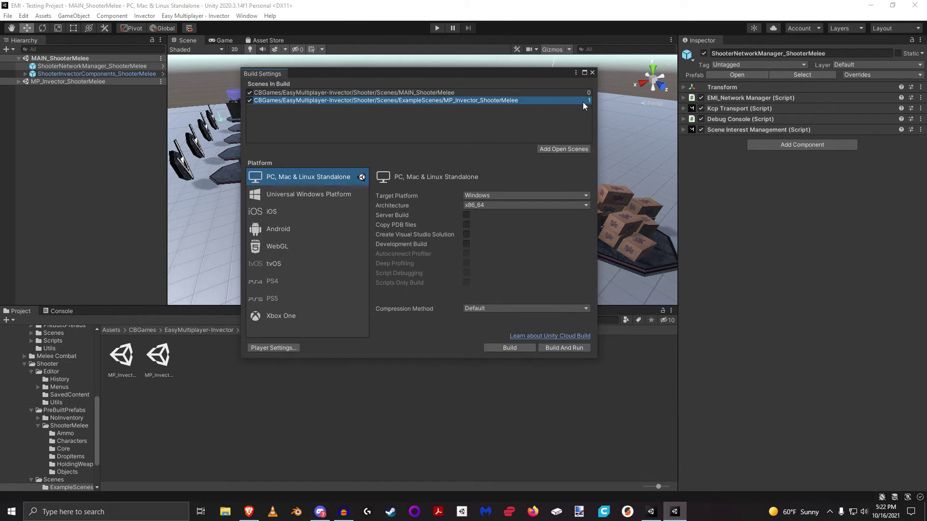
left_click(473, 92)
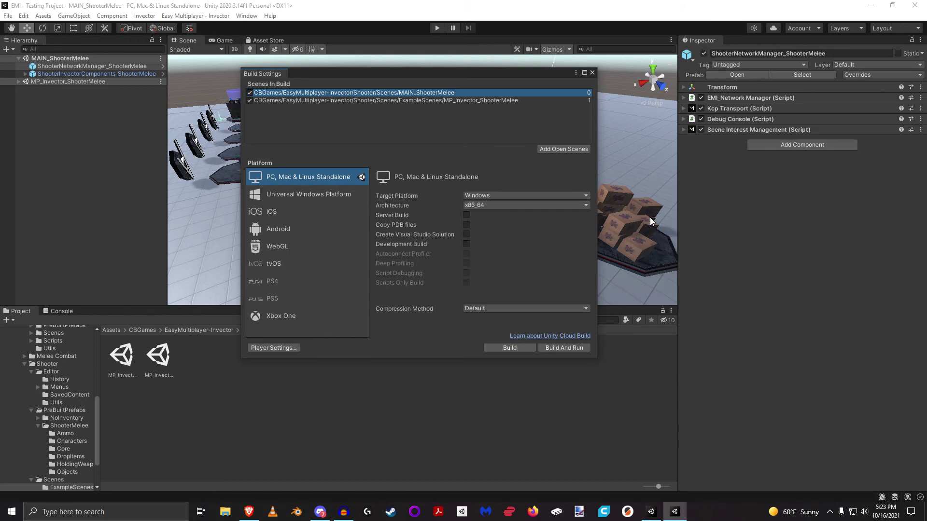
Collapse the Shooter Editor and PreBuiltPrefabs folders, then view the Menus folder's contents.
left_click(31, 371)
left_click(34, 380)
left_click(31, 379)
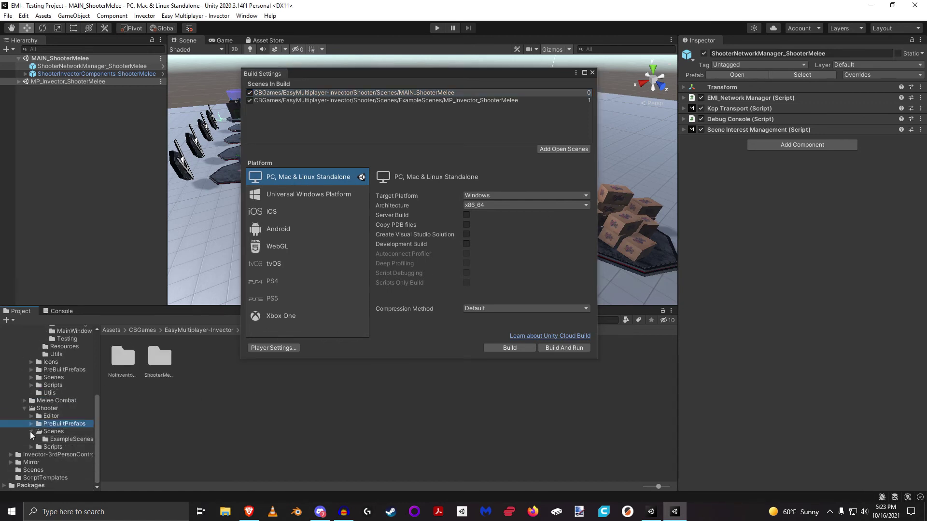
scroll(48, 415, "up", 5)
left_click(52, 411)
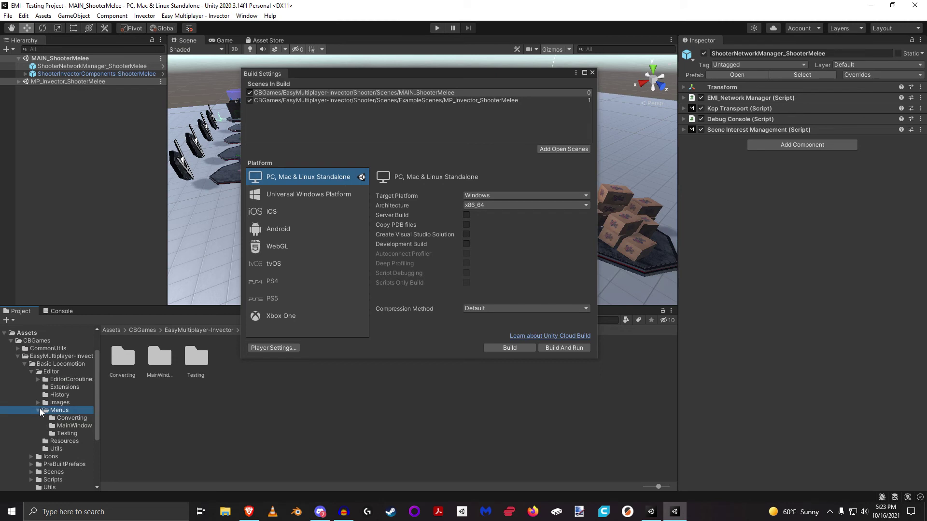
Collapse Basic Locomotion's Editor folder and expand Melee Combat one level.
left_click(31, 372)
scroll(96, 379, "down", 1)
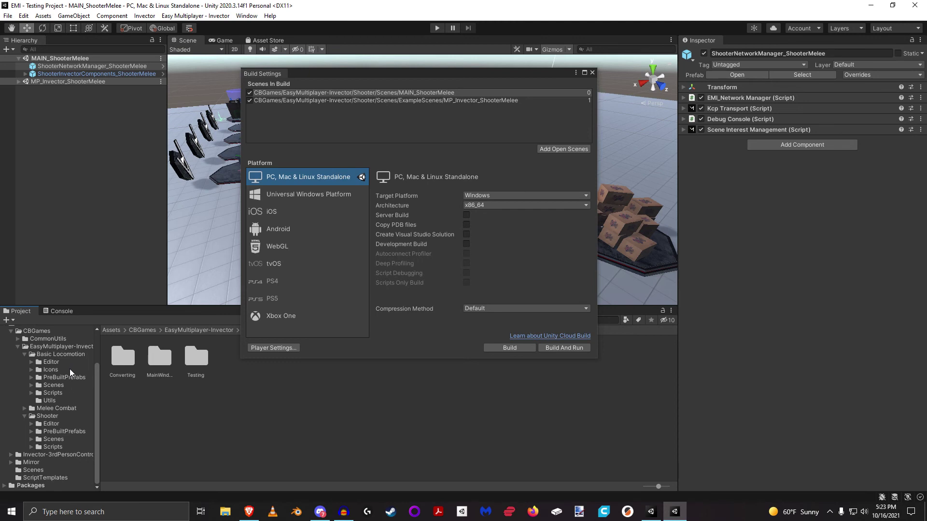
left_click(24, 408)
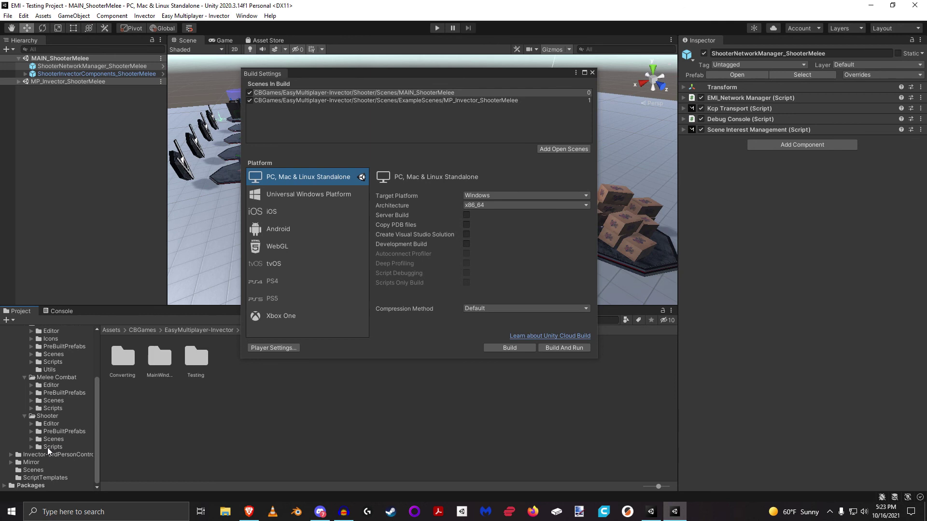
Browse the Utils, Scenes, Scripts, PreBuiltPrefabs, Editor and Icons folders in turn.
scroll(72, 424, "up", 5)
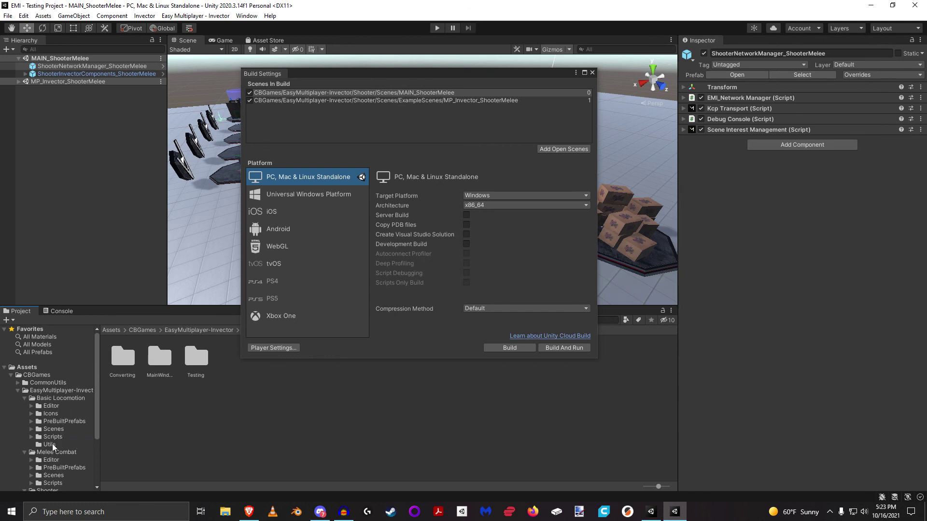
left_click(55, 444)
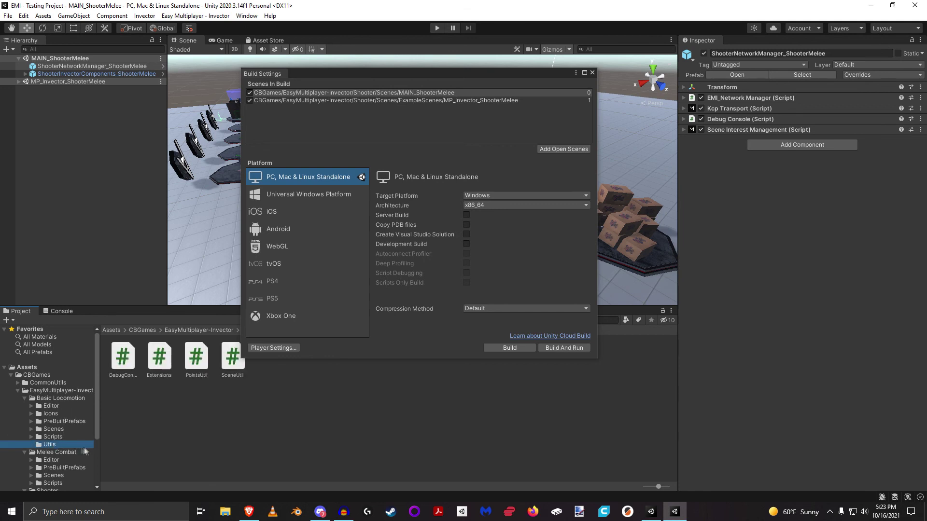
left_click(62, 429)
left_click(60, 437)
left_click(71, 422)
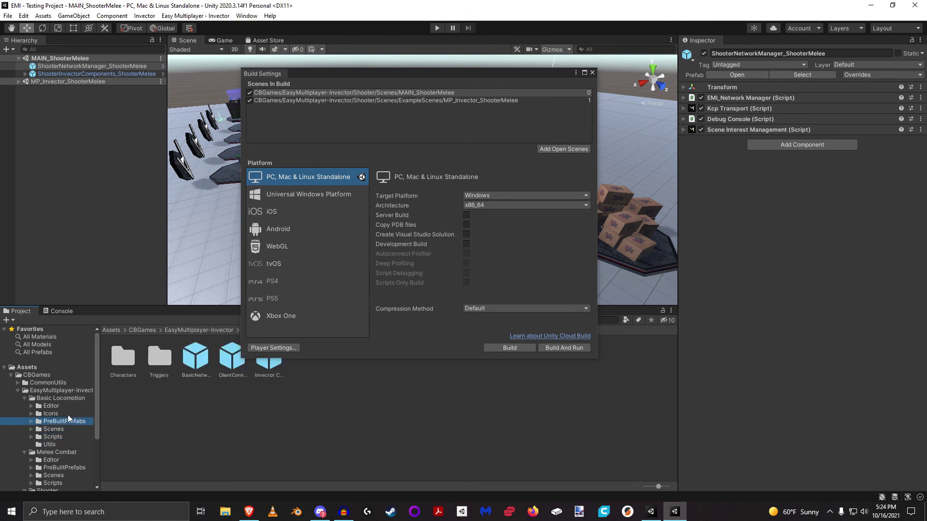
left_click(64, 408)
left_click(56, 415)
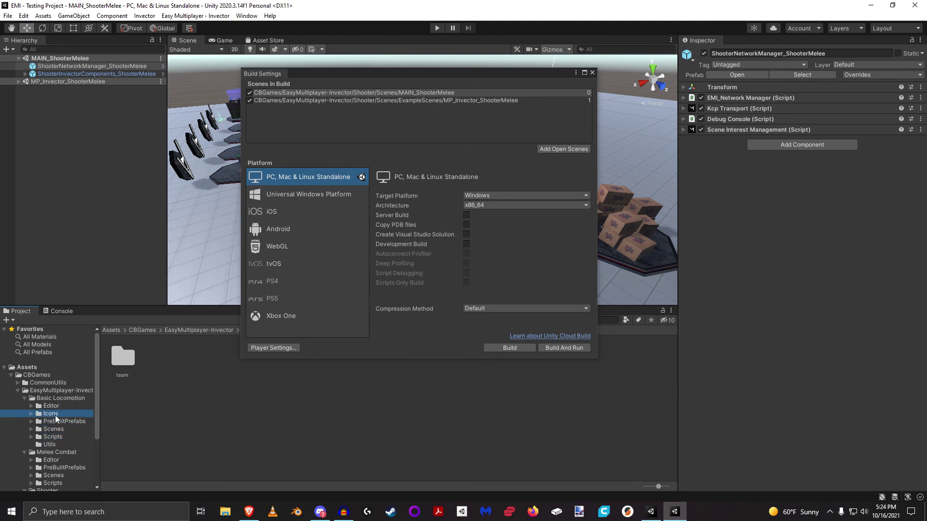
Collapse the Basic Locomotion, Melee Combat and Shooter folders.
left_click(24, 399)
left_click(25, 406)
left_click(24, 414)
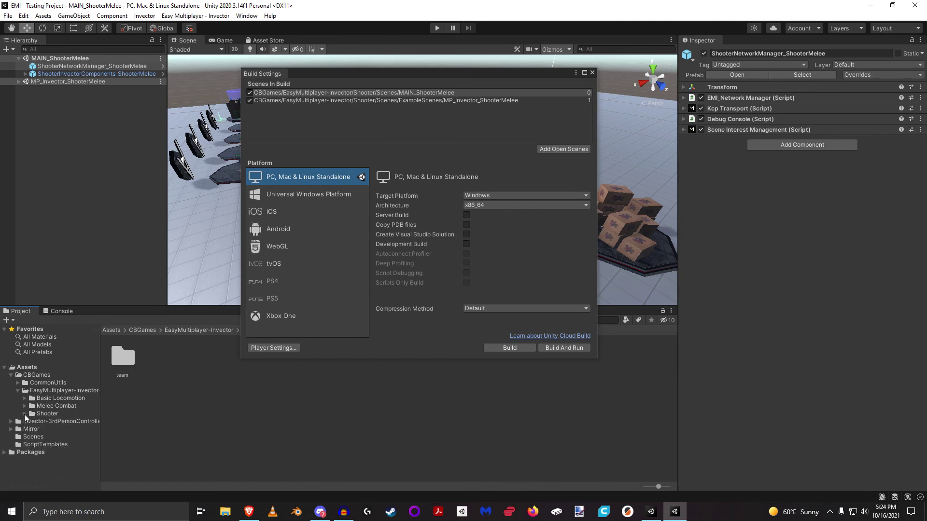